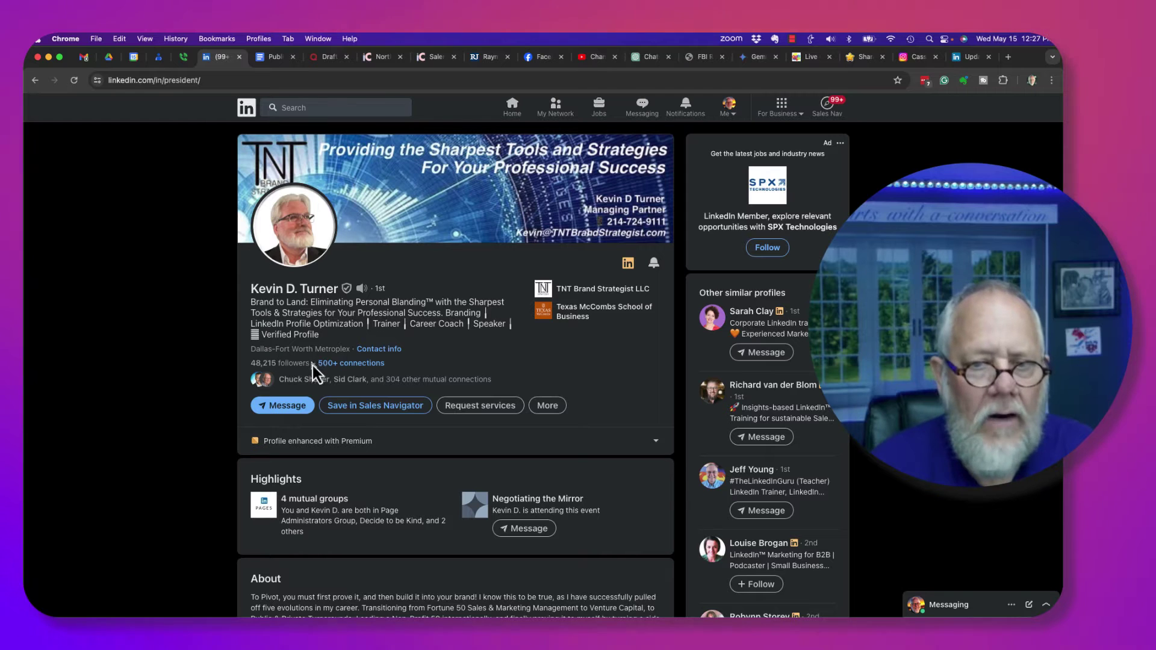
Highlight the member's follower count and view your own profile from the Me menu.
left_click_drag(313, 366, 237, 366)
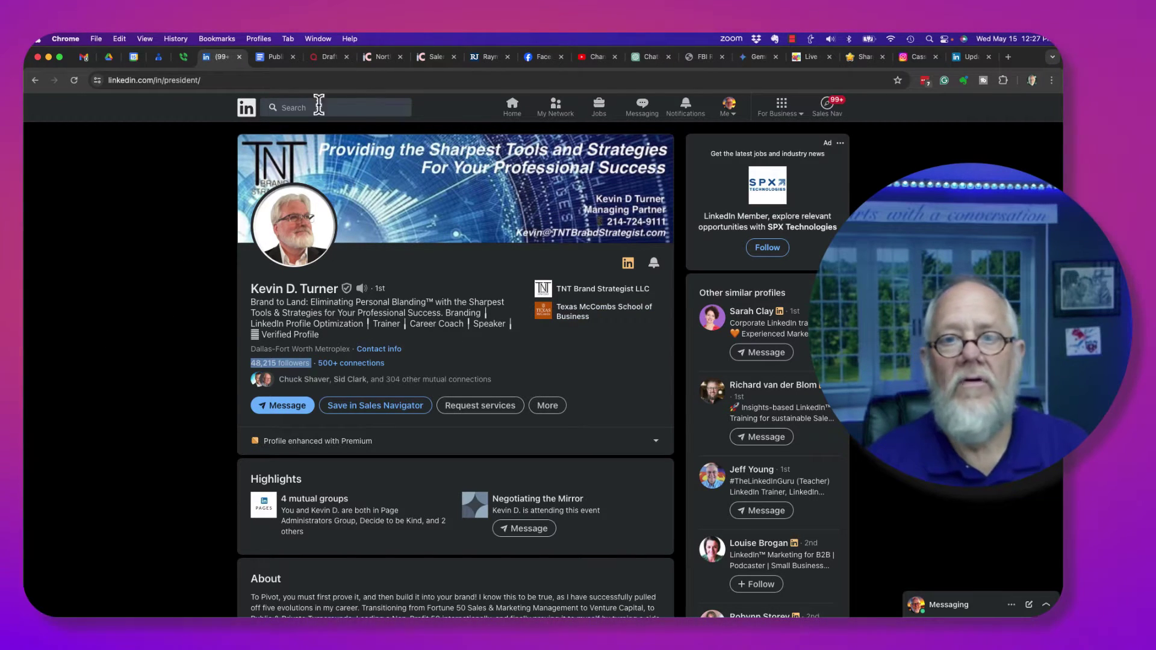
left_click(725, 113)
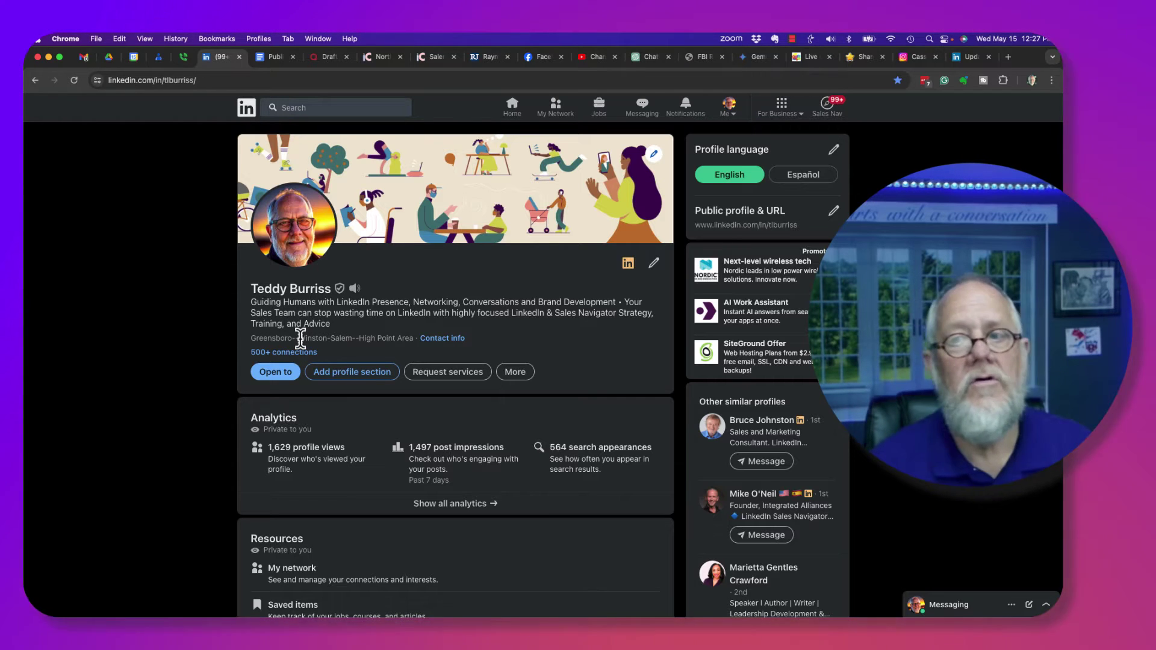
Reach the Visibility section of Settings & Privacy from the Me menu.
left_click(731, 109)
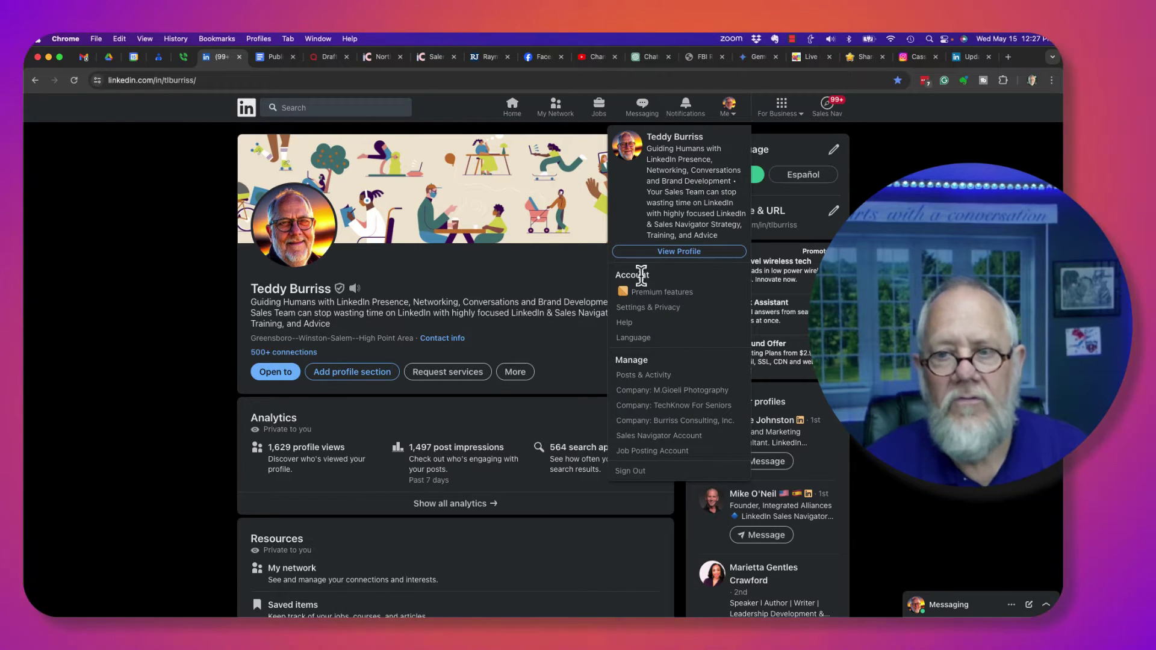
left_click(651, 310)
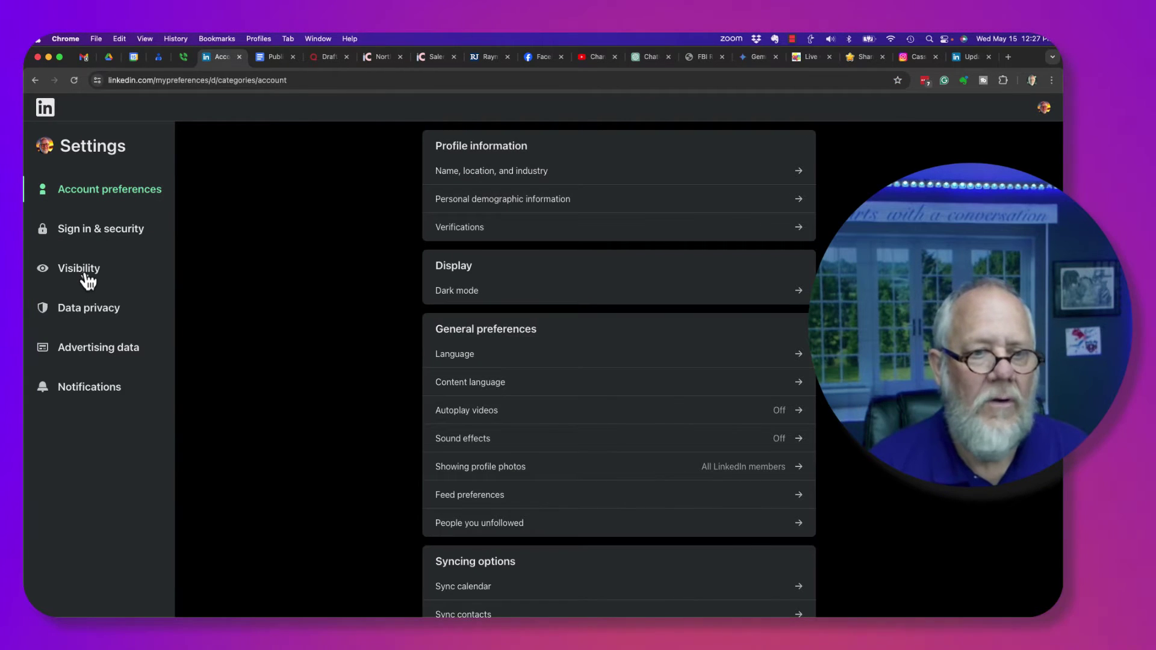
left_click(87, 281)
scroll(599, 452, "down", 3)
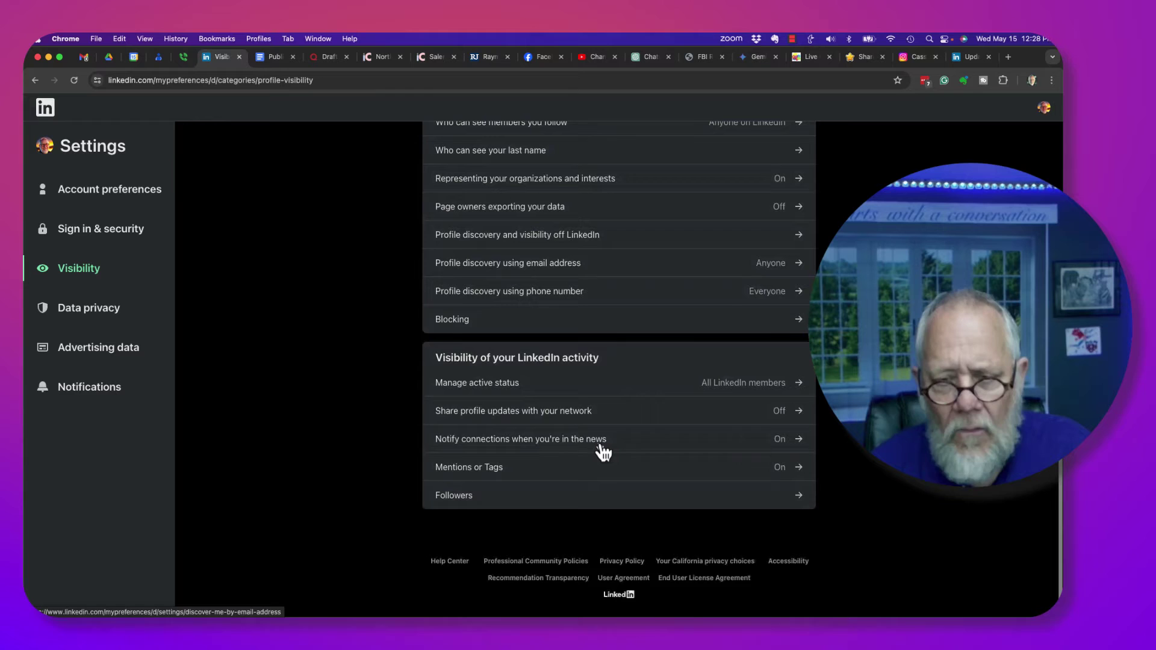
In the Followers settings, switch 'Make follow primary' to No.
left_click(493, 508)
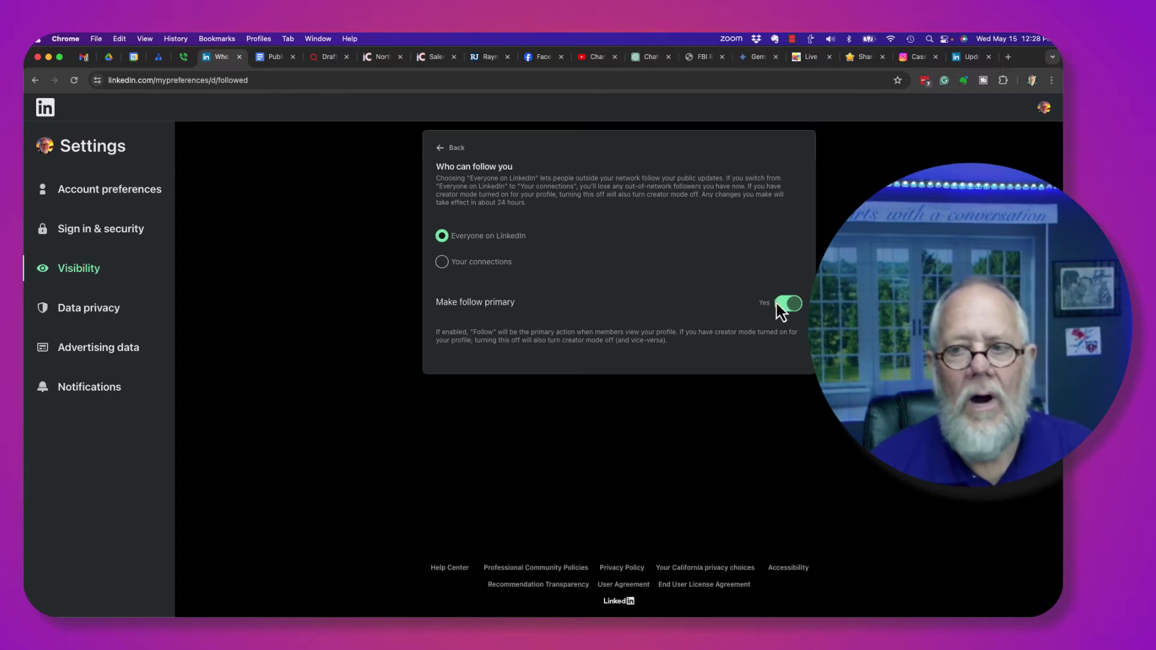
left_click(794, 307)
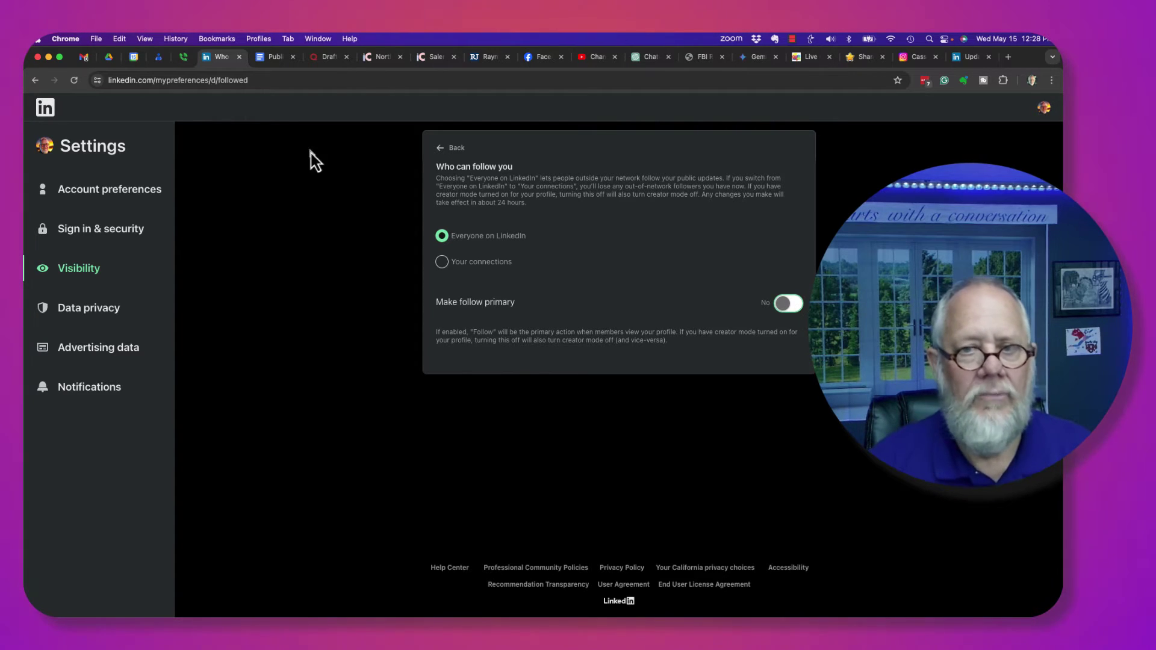
Leave the follower settings for the home feed and view your own profile via the Me menu.
left_click(456, 154)
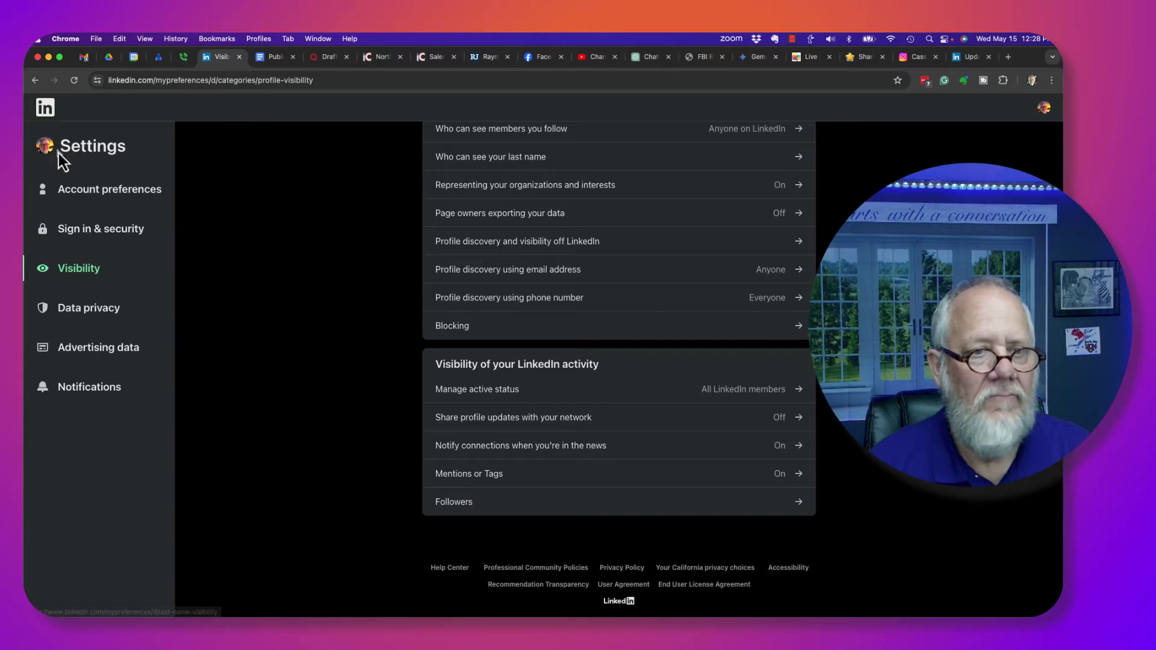
left_click(48, 112)
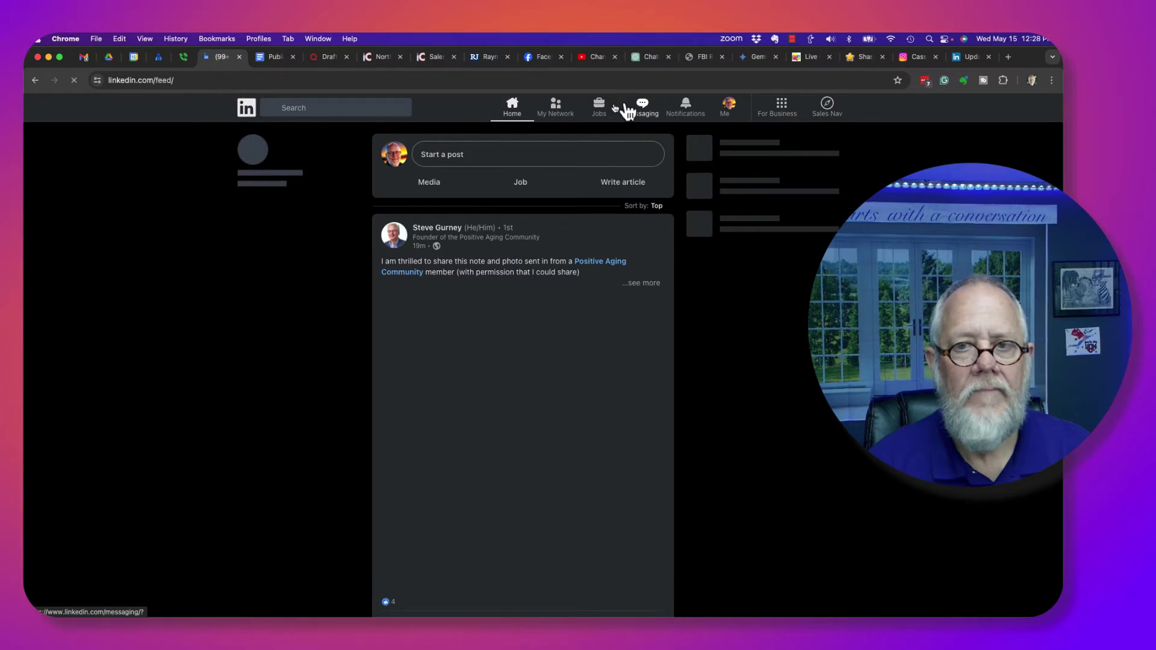
left_click(729, 106)
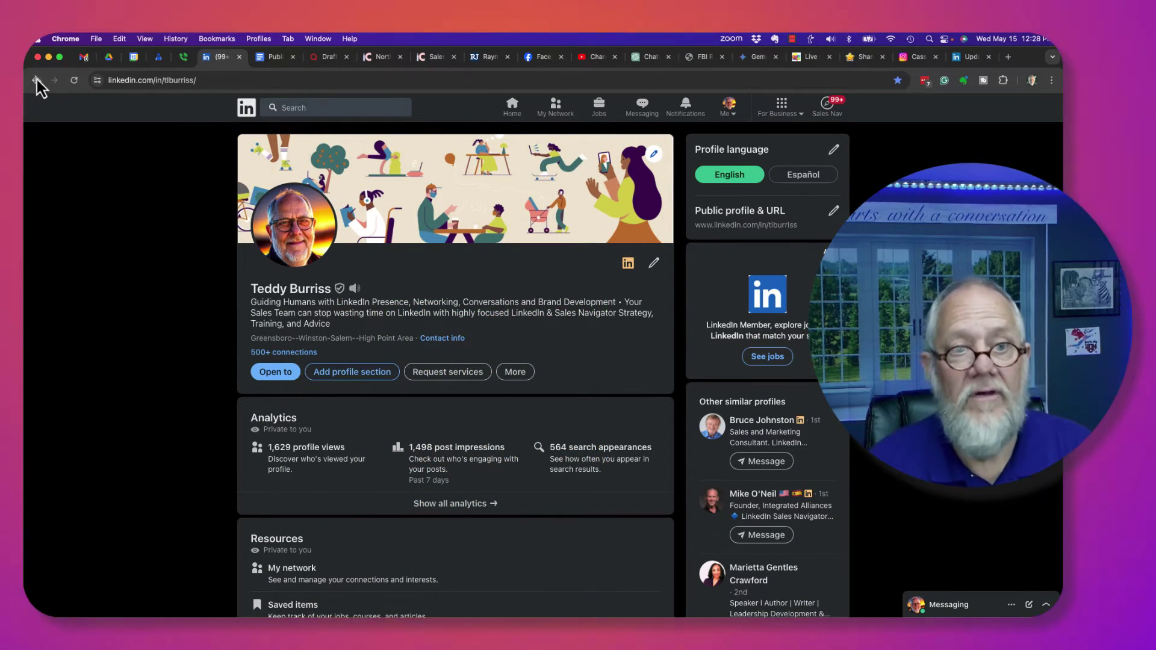
Return to the Followers settings and switch 'Make follow primary' back to Yes.
right_click(35, 79)
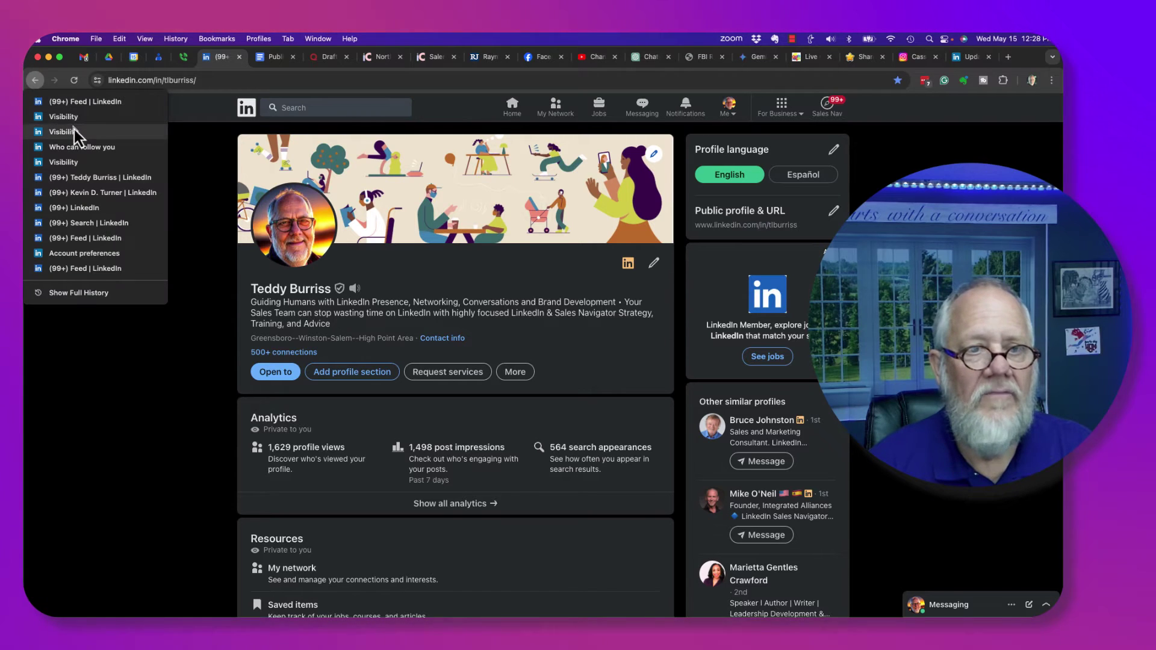
left_click(76, 134)
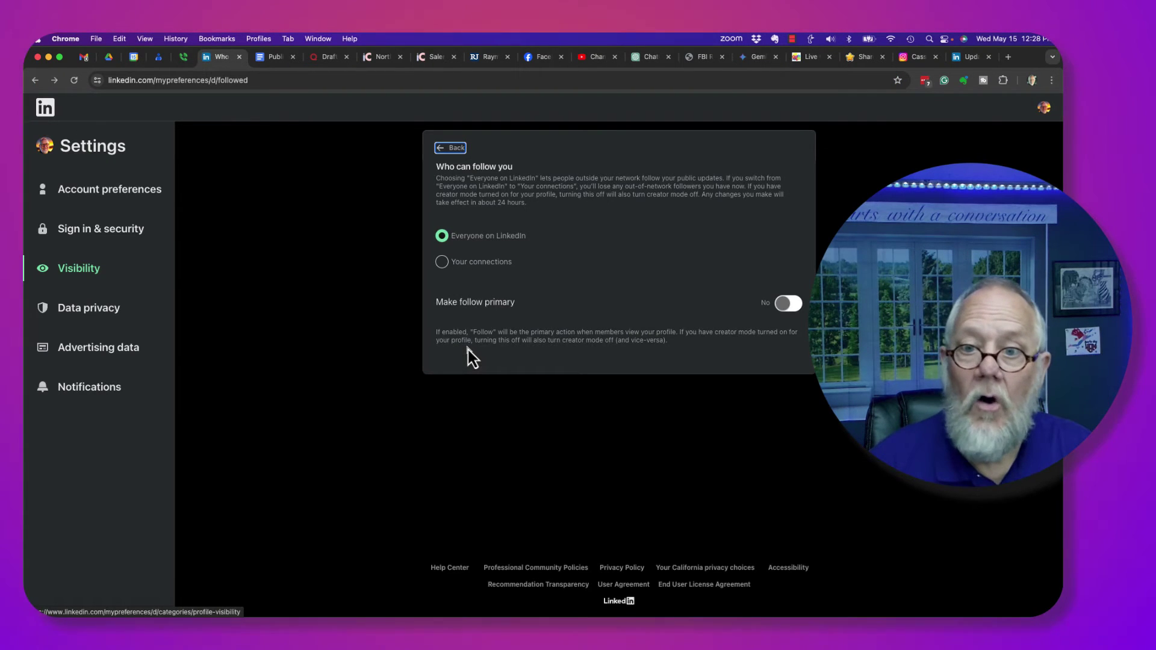
left_click(785, 305)
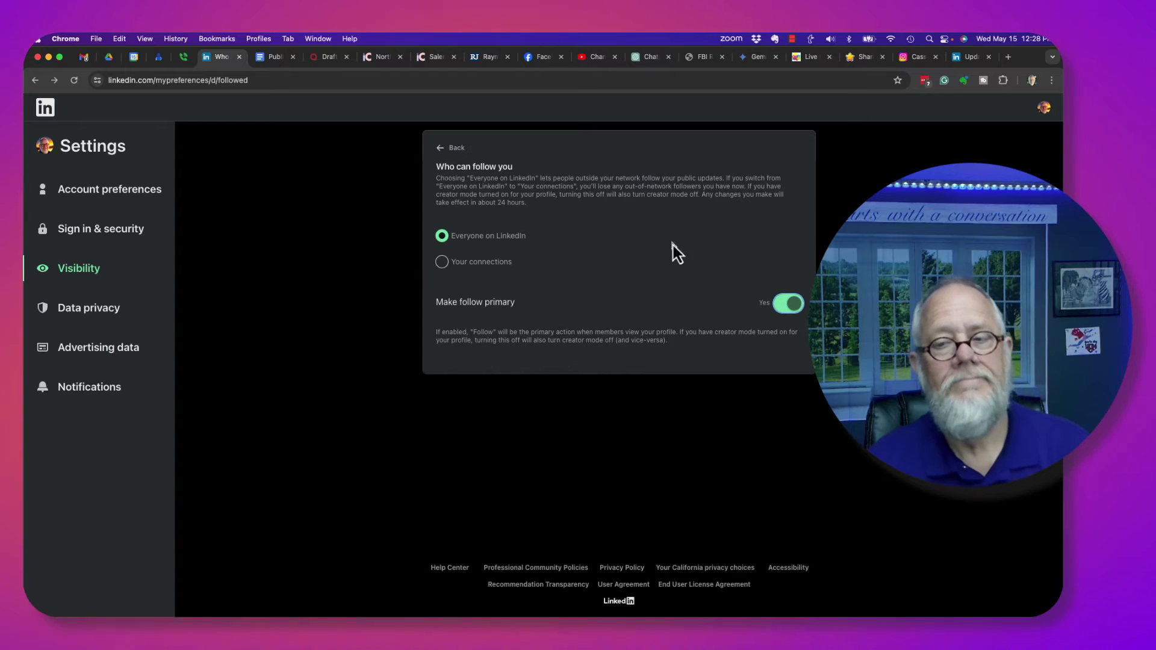
left_click(442, 151)
Go home and view your own profile page showing 500+ connections and 1,629 profile views.
left_click(47, 111)
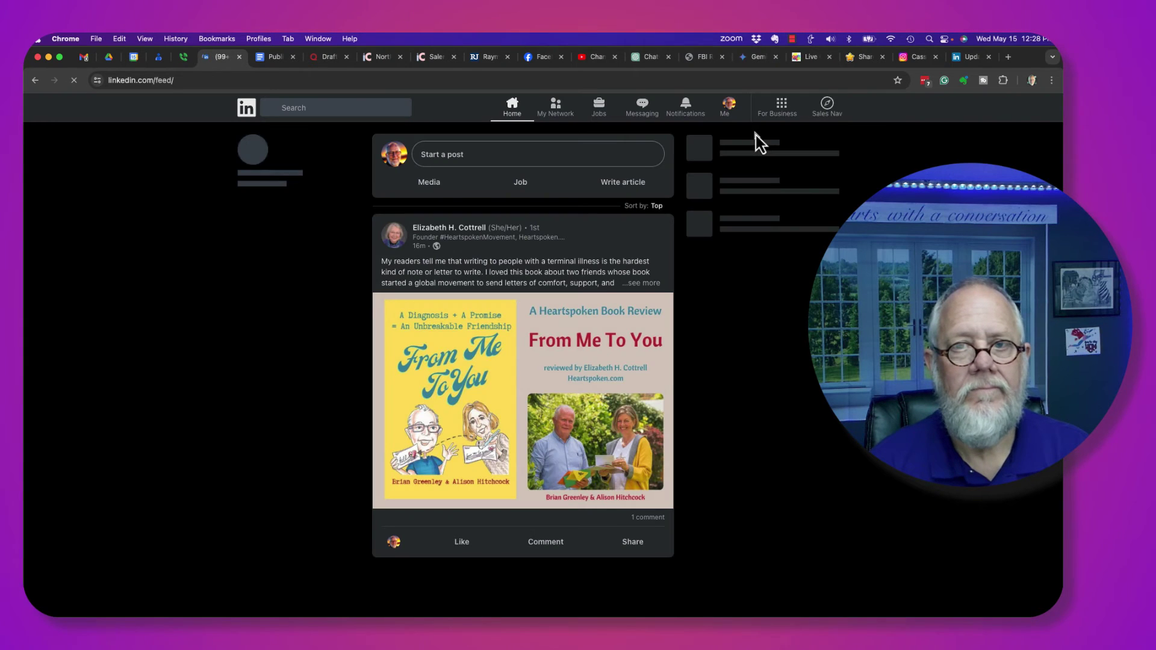
left_click(735, 109)
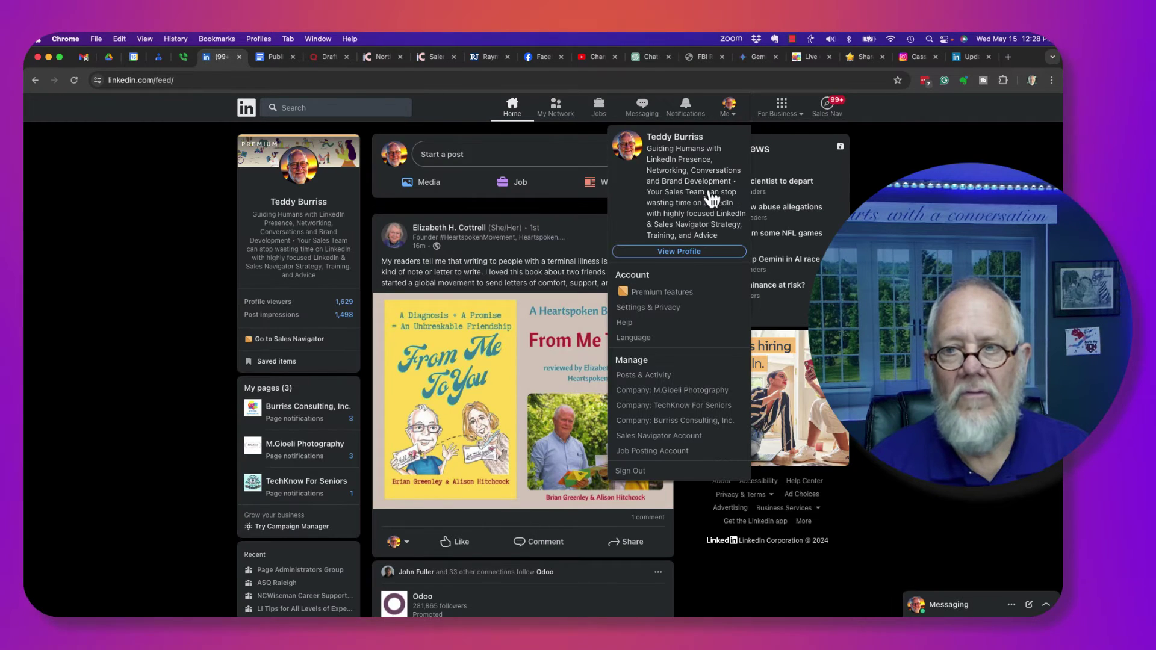
left_click(684, 258)
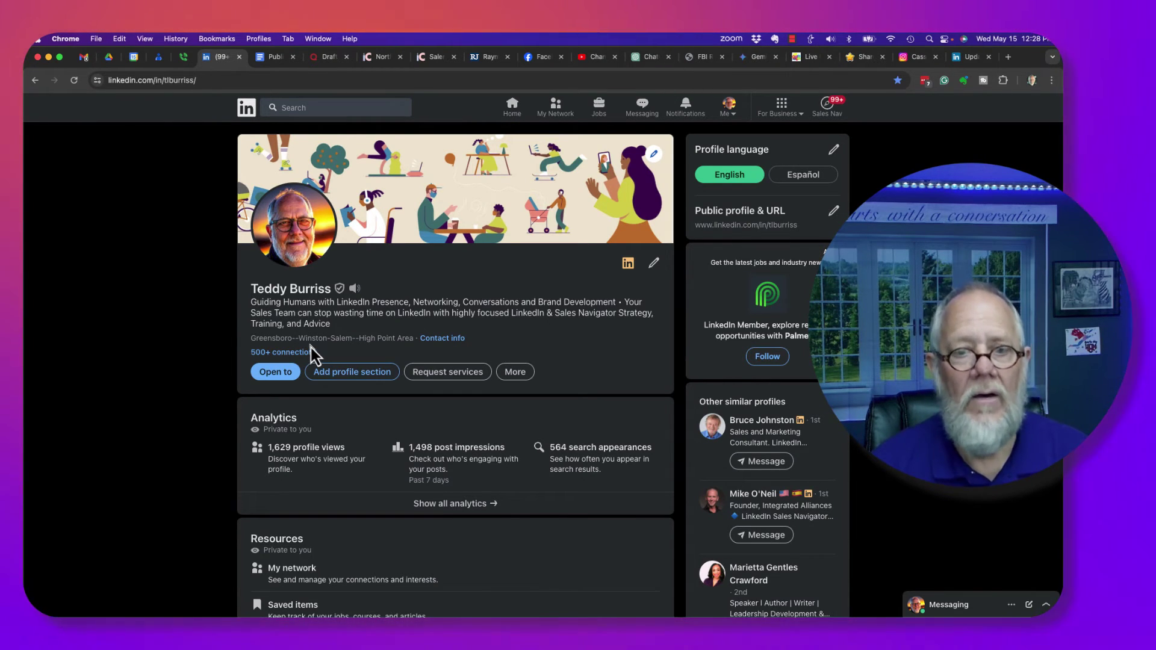
Show all analytics to reach the dashboard with 24,058 followers, impressions, viewers and search appearances.
left_click(423, 511)
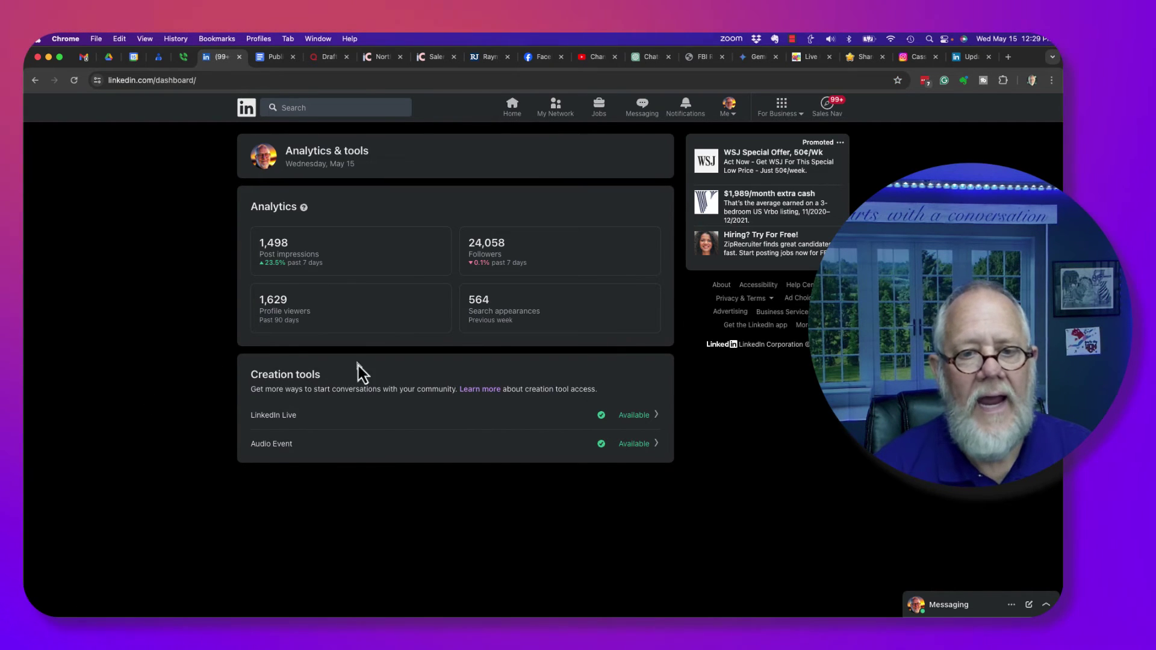